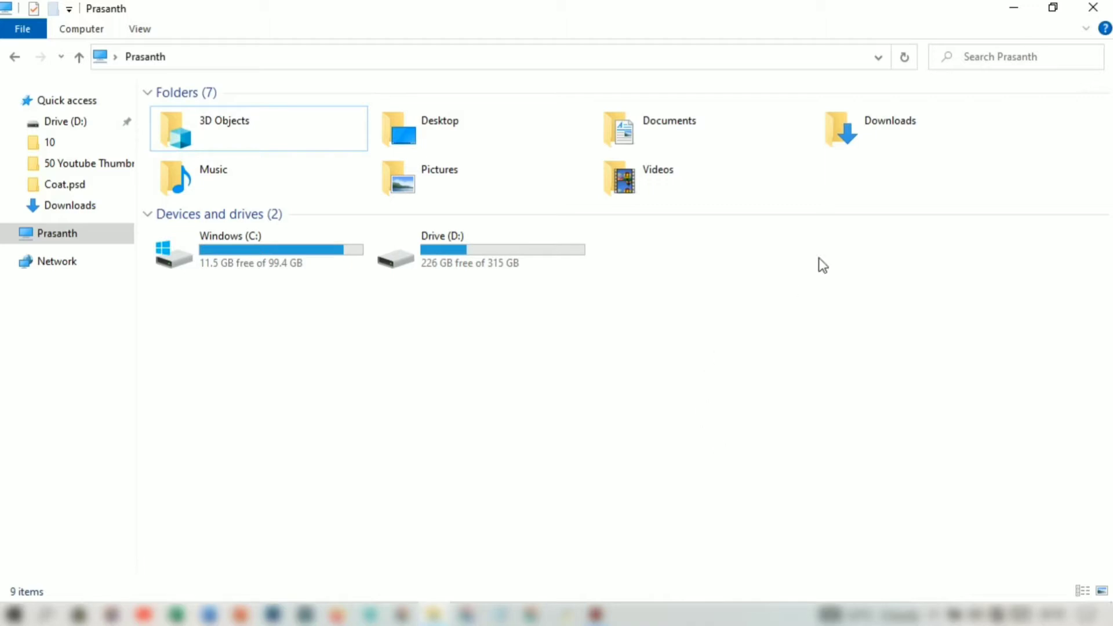
{"action": "left_click", "coordinate": [437, 397]}
{"action": "left_click", "coordinate": [538, 402]}
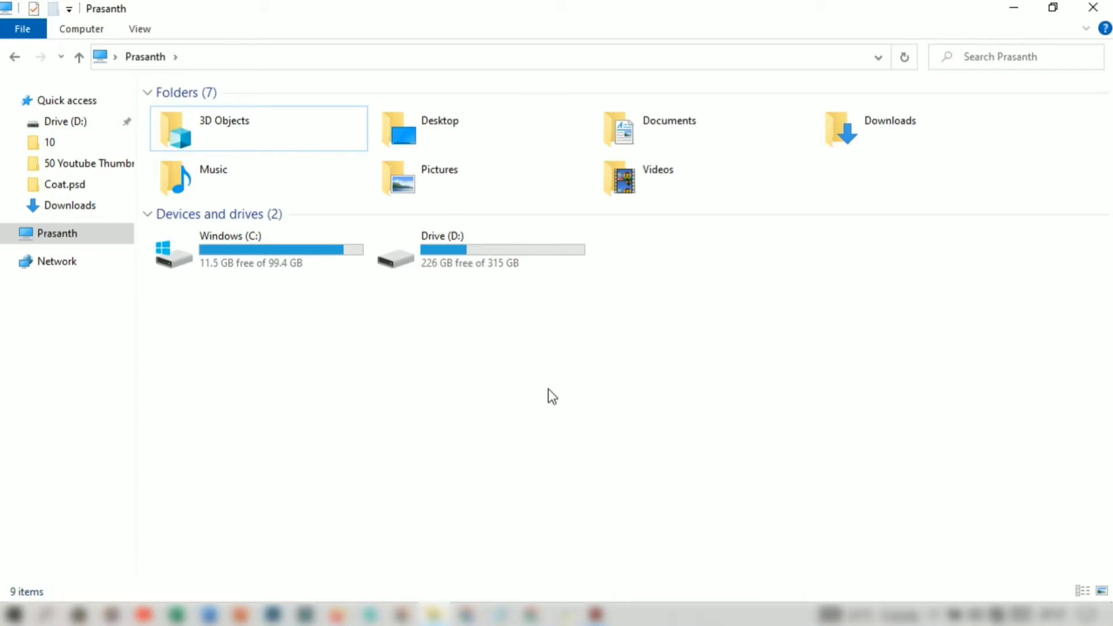
{"action": "left_click_drag", "start_coordinate": [648, 405], "coordinate": [551, 433]}
{"action": "left_click", "coordinate": [338, 447]}
{"action": "left_click", "coordinate": [752, 447]}
{"action": "left_click", "coordinate": [293, 339]}
{"action": "left_click", "coordinate": [256, 283]}
{"action": "left_click", "coordinate": [580, 371]}
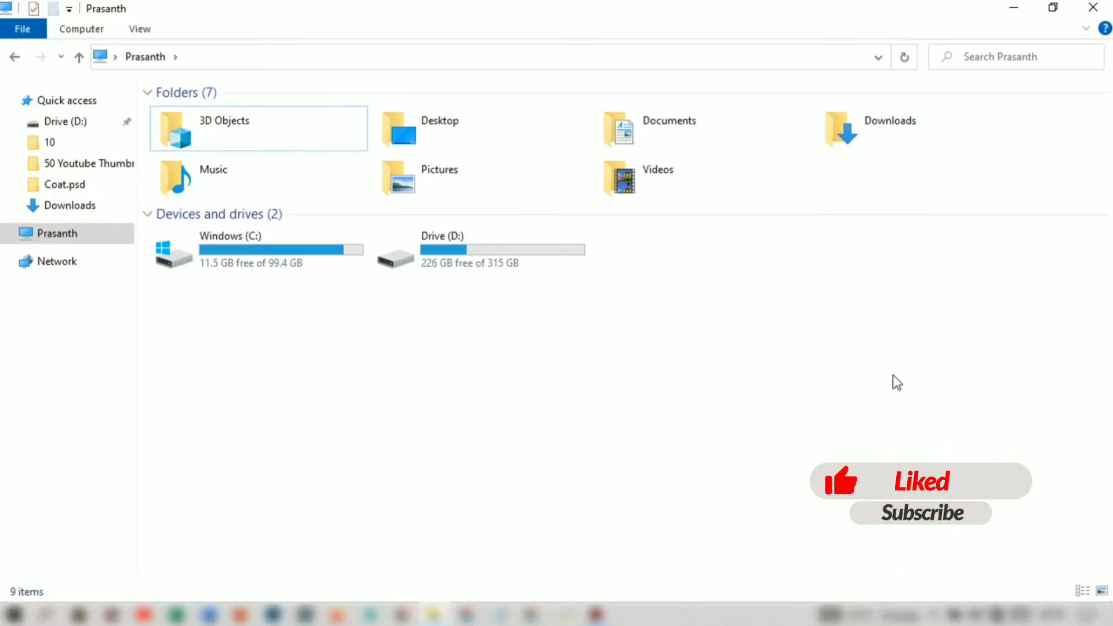
{"action": "left_click", "coordinate": [648, 402]}
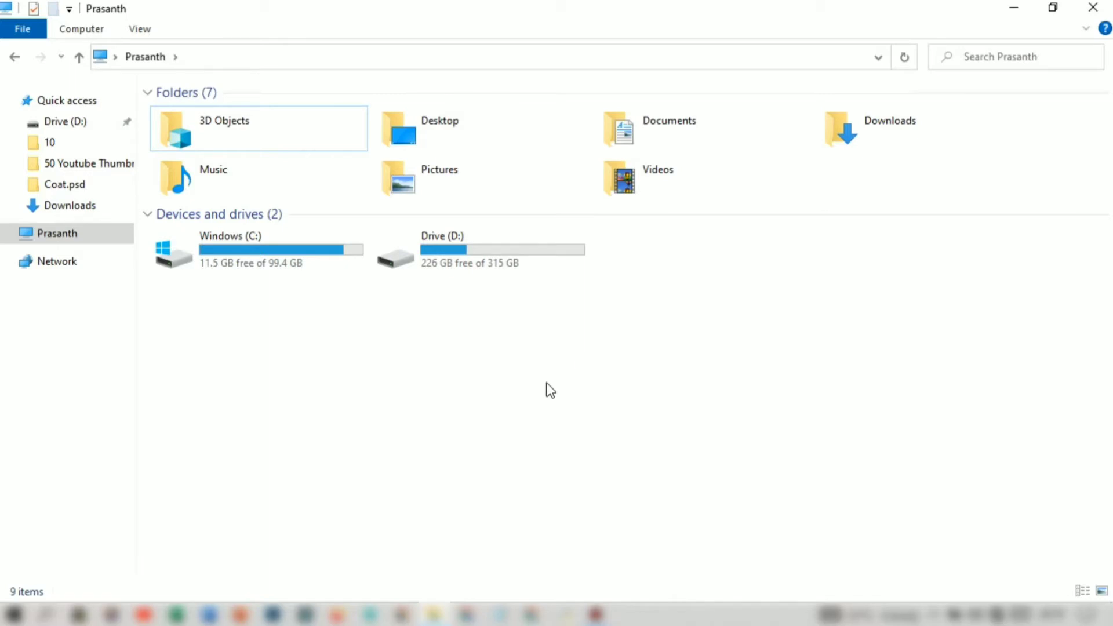
{"action": "left_click", "coordinate": [700, 365]}
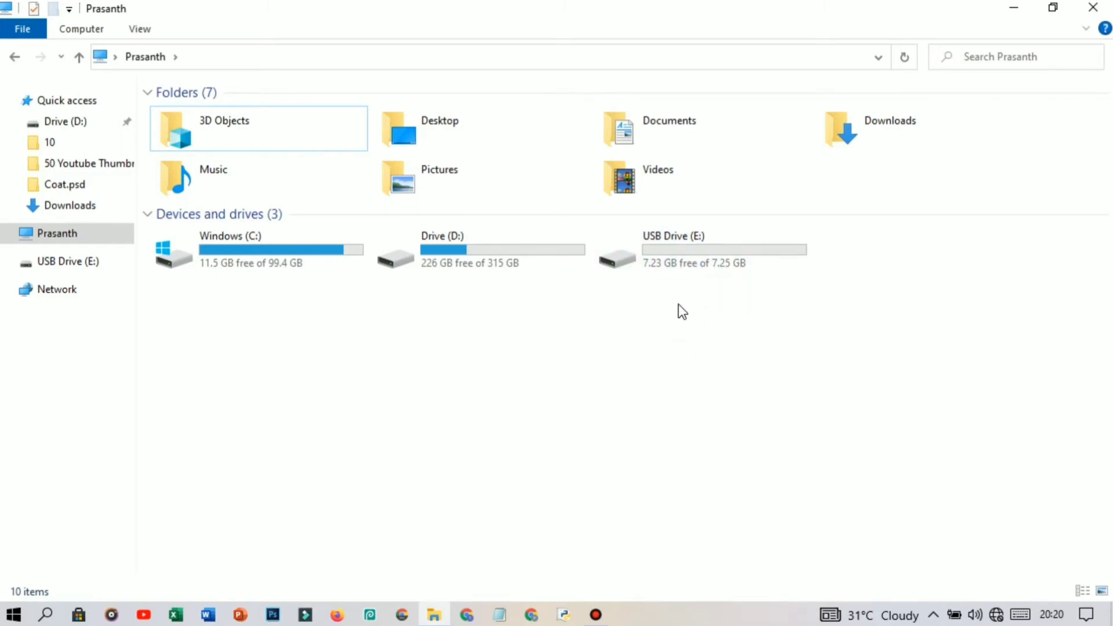
Open the ReadyBoost settings in the properties of USB Drive (E:).
{"action": "left_click", "coordinate": [724, 253]}
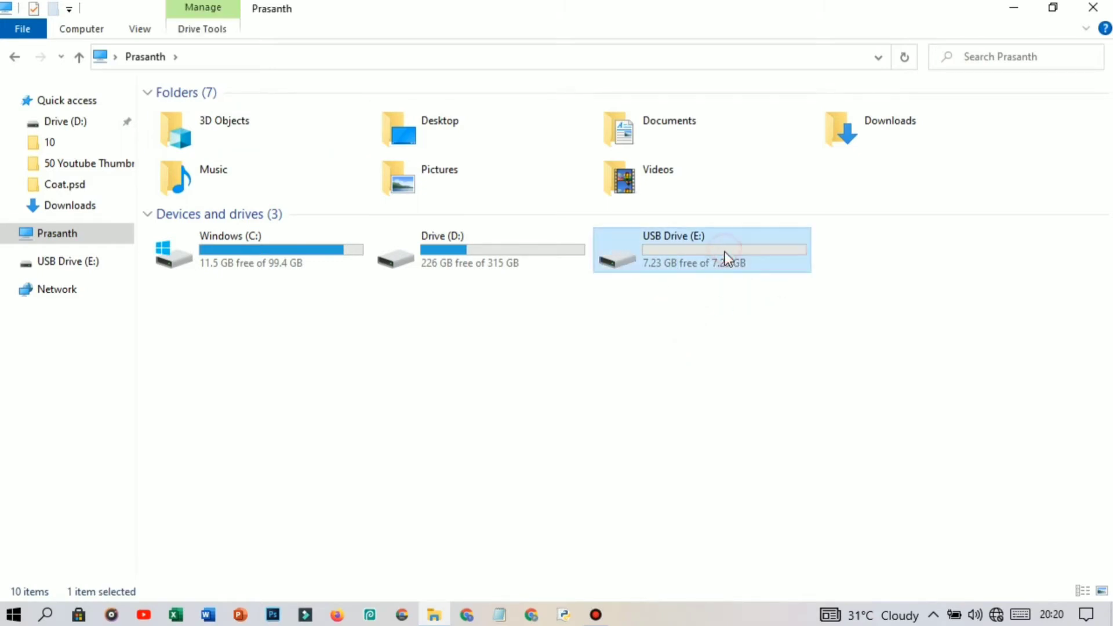
{"action": "right_click", "coordinate": [725, 253]}
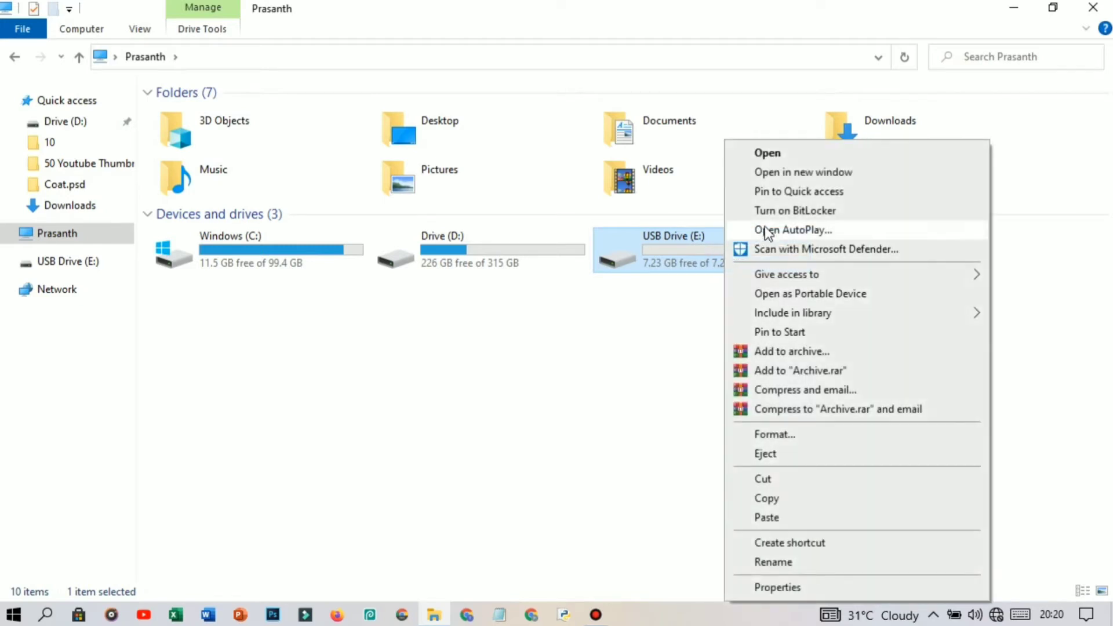
{"action": "left_click", "coordinate": [777, 588]}
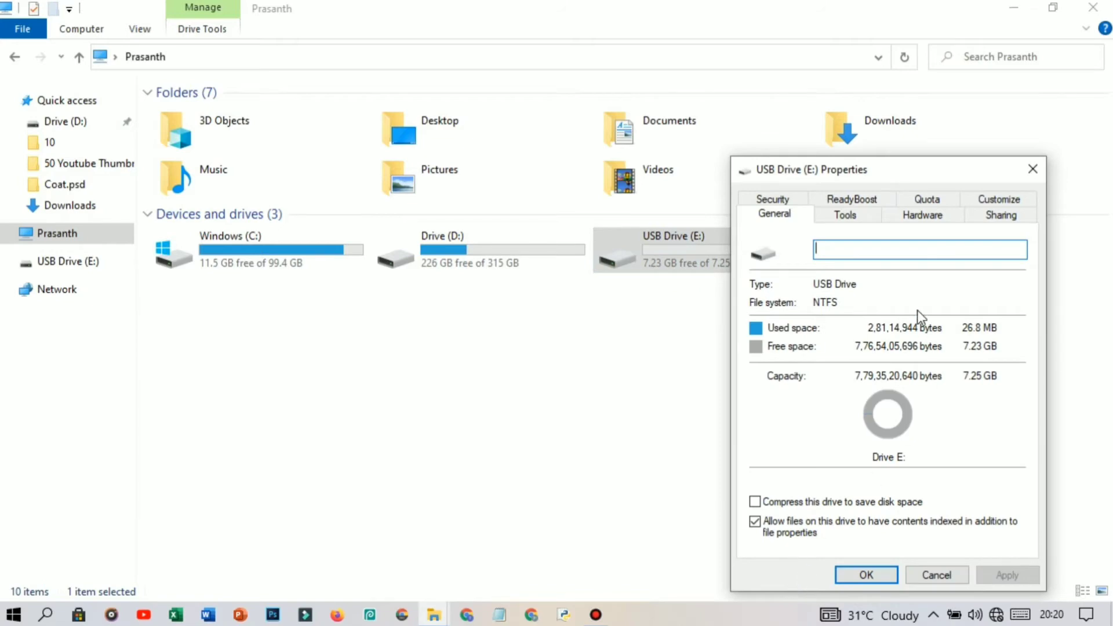
{"action": "left_click_drag", "start_coordinate": [880, 173], "coordinate": [431, 79]}
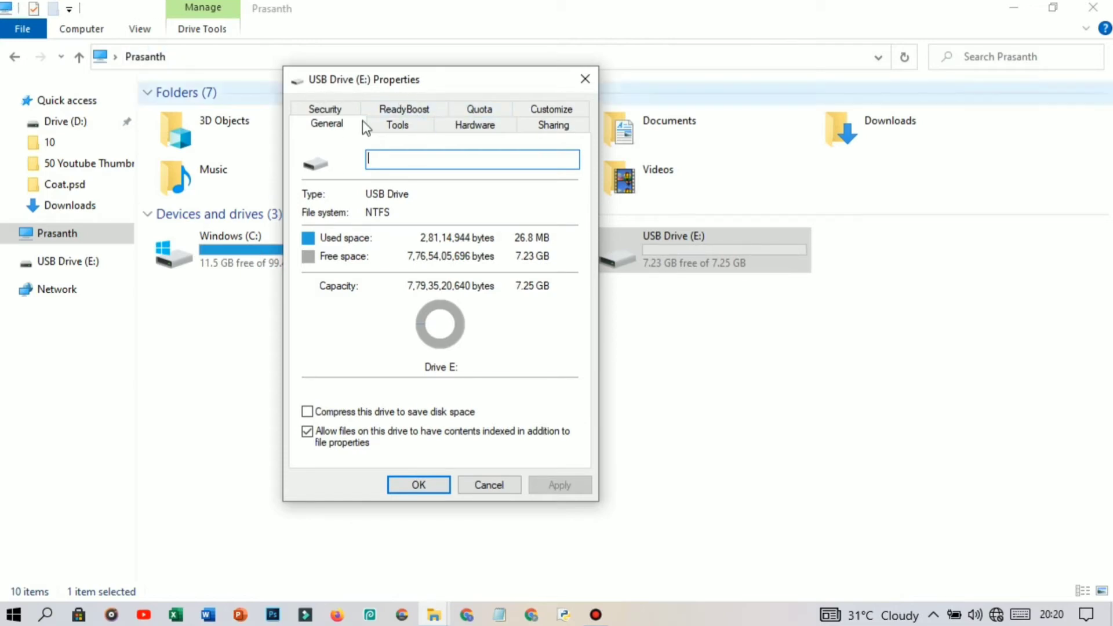
{"action": "left_click", "coordinate": [405, 111]}
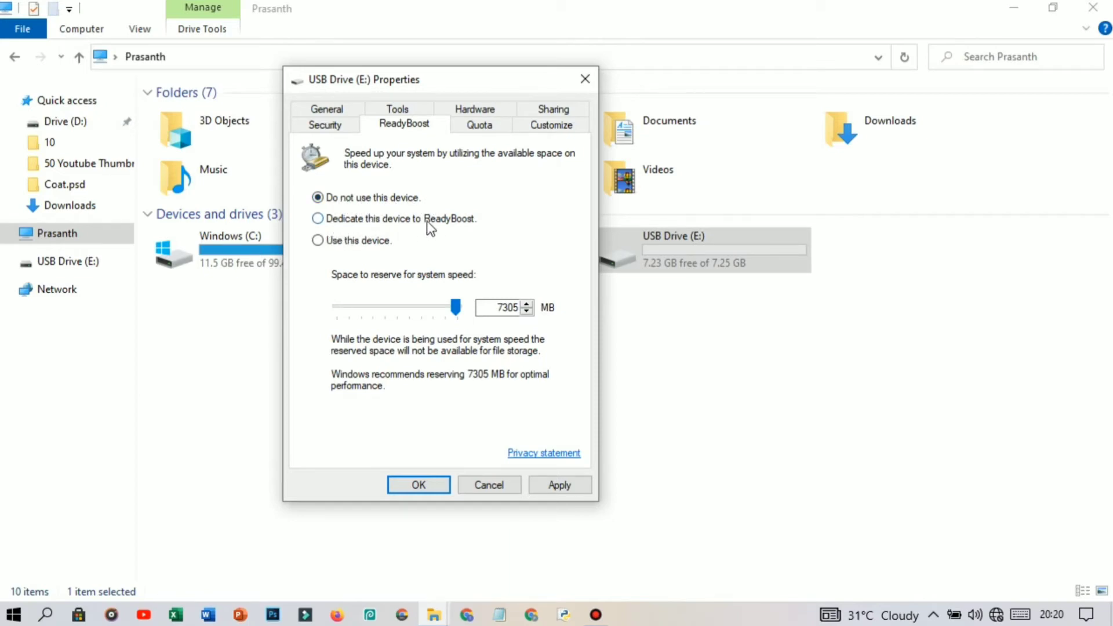
Set ReadyBoost to use this device with 5789 MB reserved for system speed, apply it and close the drive's properties.
{"action": "left_click", "coordinate": [323, 241]}
{"action": "mouse_move", "coordinate": [456, 307]}
{"action": "left_mouse_down"}
{"action": "mouse_move", "coordinate": [353, 308]}
{"action": "mouse_move", "coordinate": [458, 306]}
{"action": "left_mouse_up"}
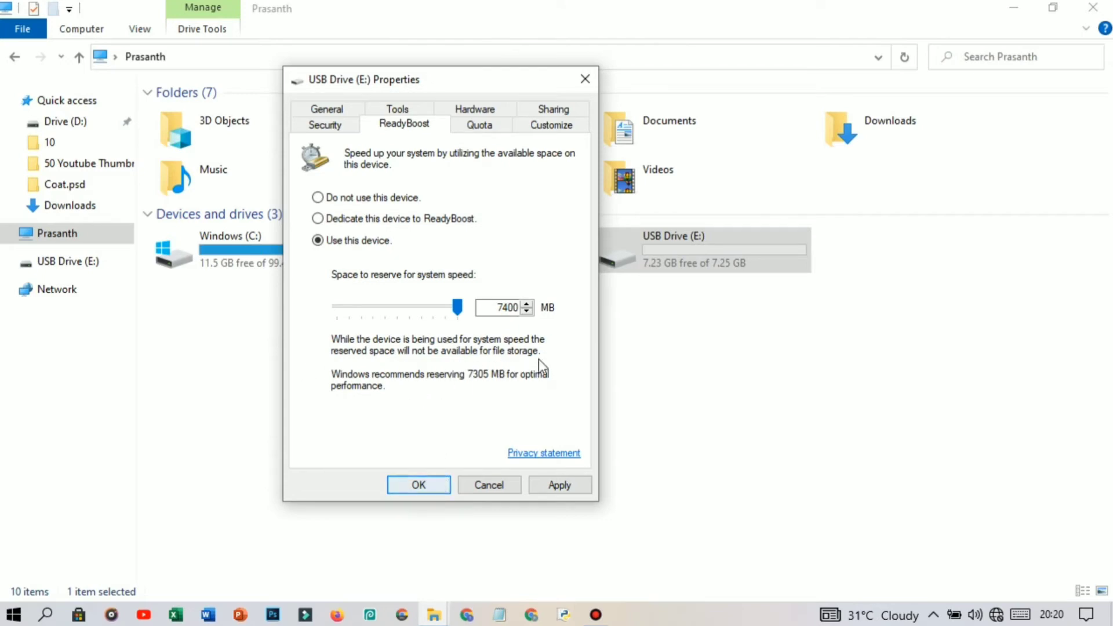
{"action": "left_click_drag", "start_coordinate": [457, 307], "coordinate": [434, 305]}
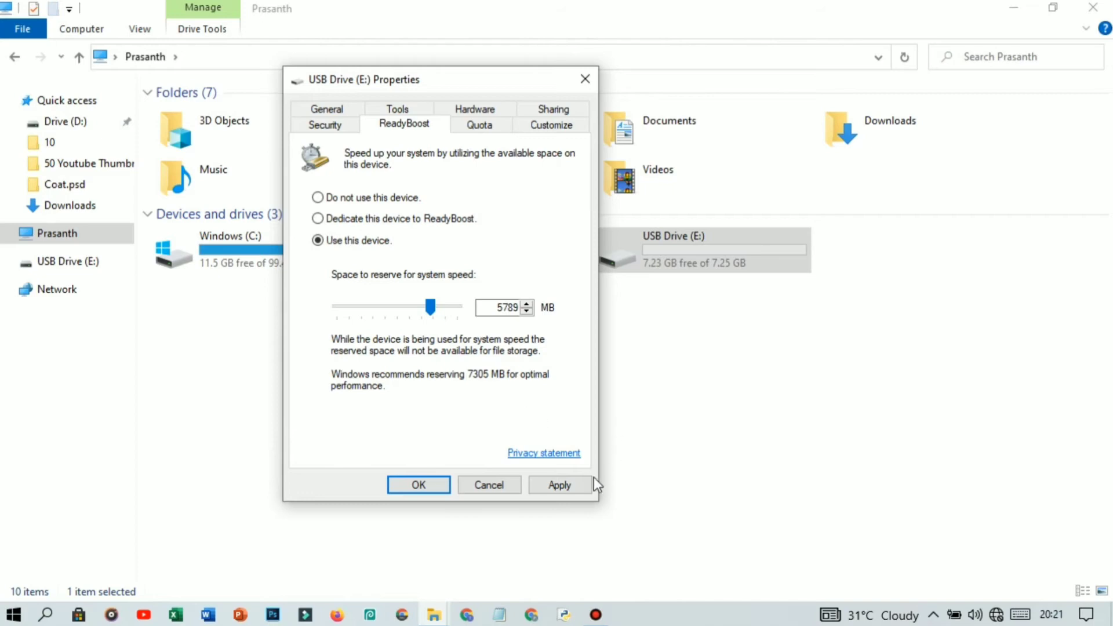
{"action": "left_click", "coordinate": [570, 484]}
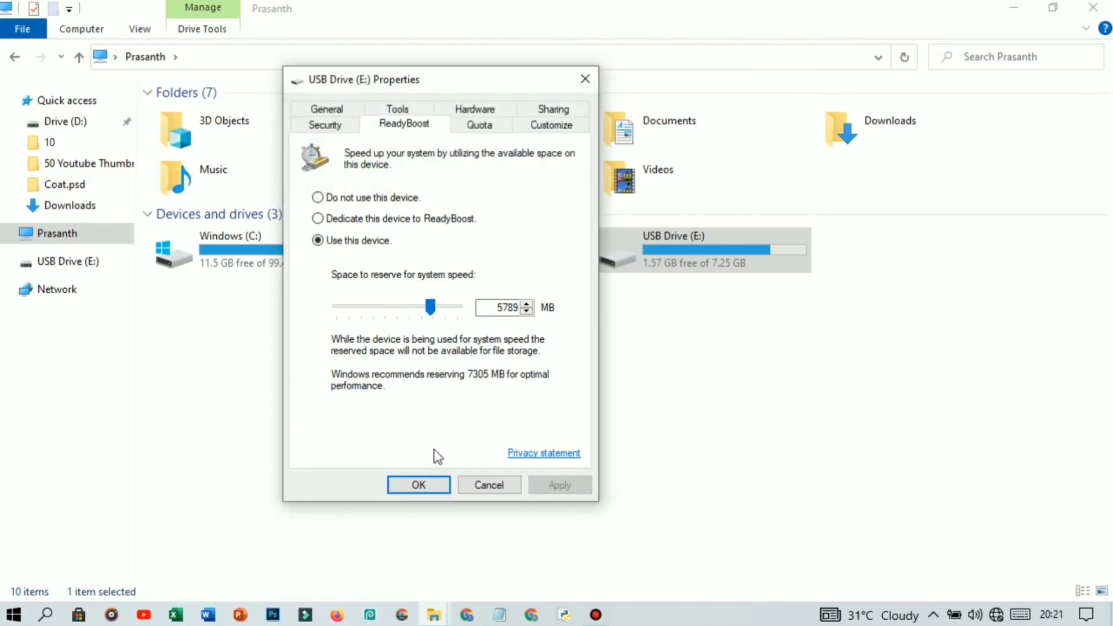
{"action": "left_click", "coordinate": [425, 486]}
{"action": "left_click", "coordinate": [640, 349]}
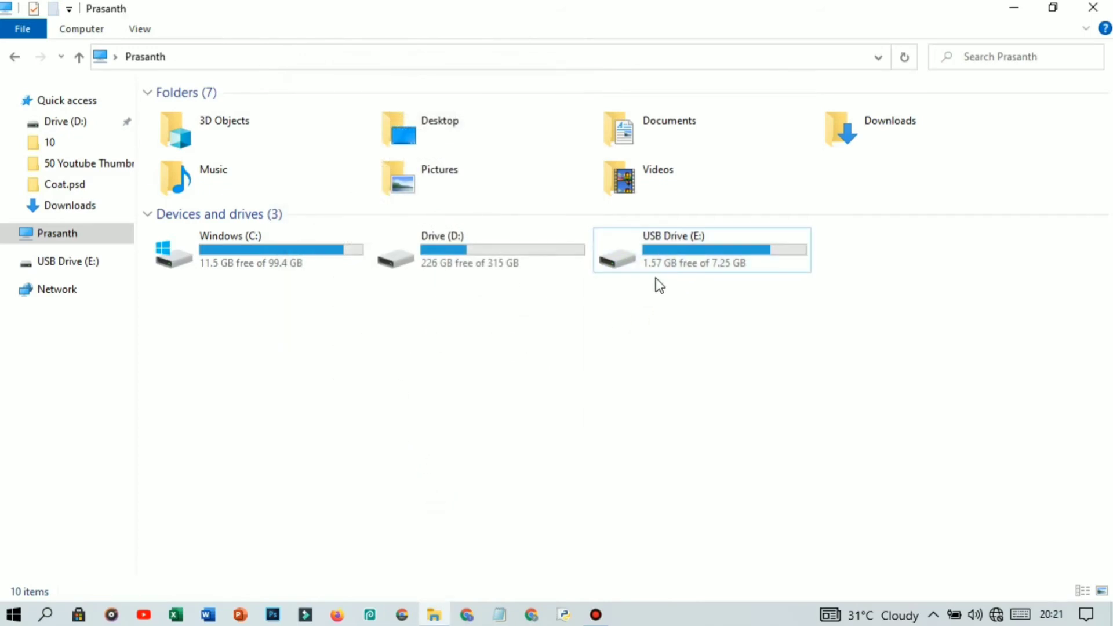
{"action": "left_click", "coordinate": [721, 261]}
{"action": "right_click", "coordinate": [723, 266]}
{"action": "left_click", "coordinate": [523, 401]}
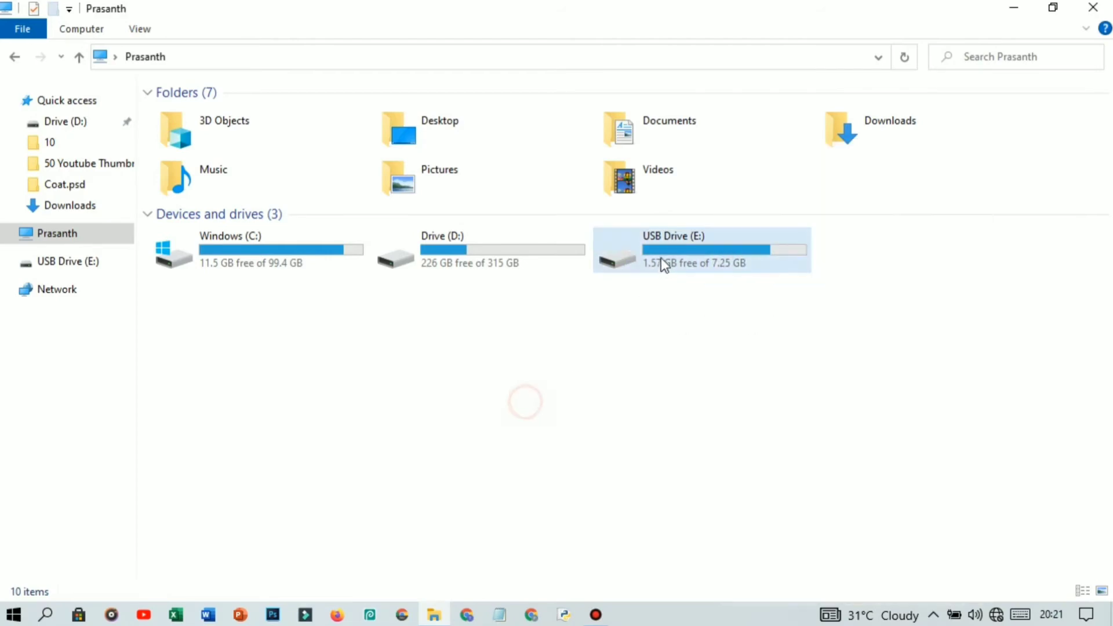
{"action": "left_click", "coordinate": [591, 340]}
Set the space reserved for ReadyBoost on USB Drive (E:) to 7400 MB and apply the change.
{"action": "left_click", "coordinate": [681, 265]}
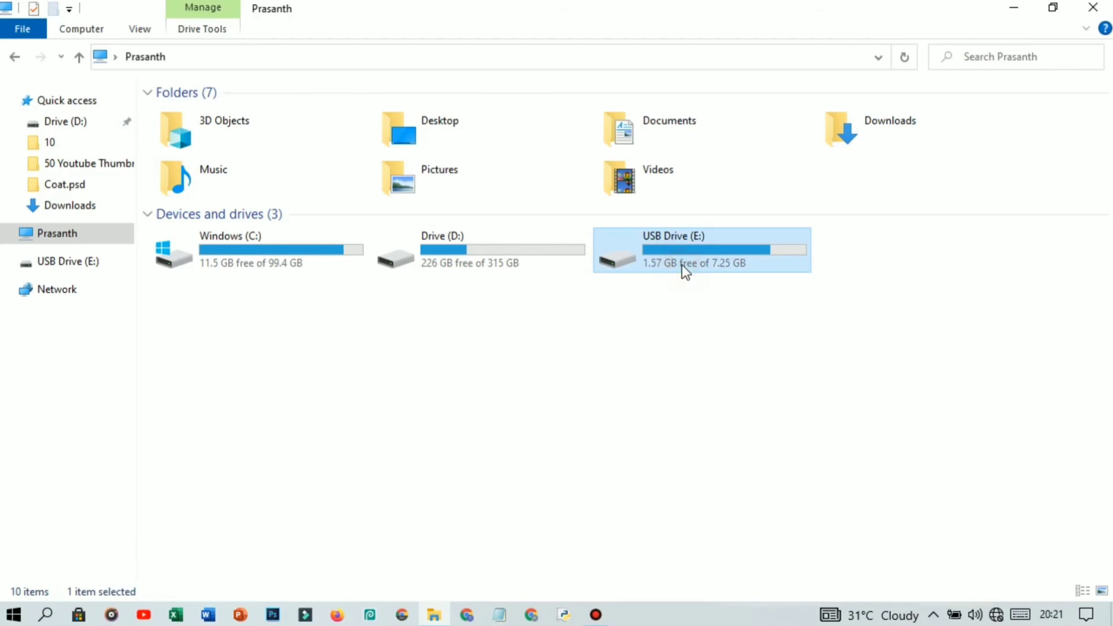
{"action": "right_click", "coordinate": [682, 266]}
{"action": "left_click", "coordinate": [752, 585]}
{"action": "left_click", "coordinate": [774, 199]}
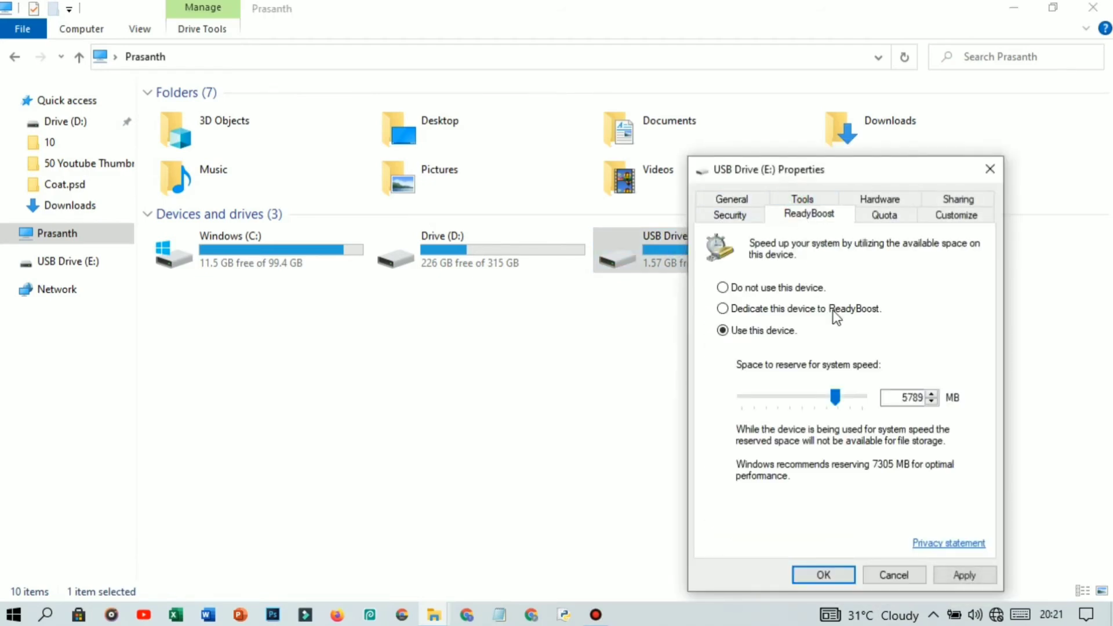
{"action": "left_click_drag", "start_coordinate": [837, 397], "coordinate": [870, 390]}
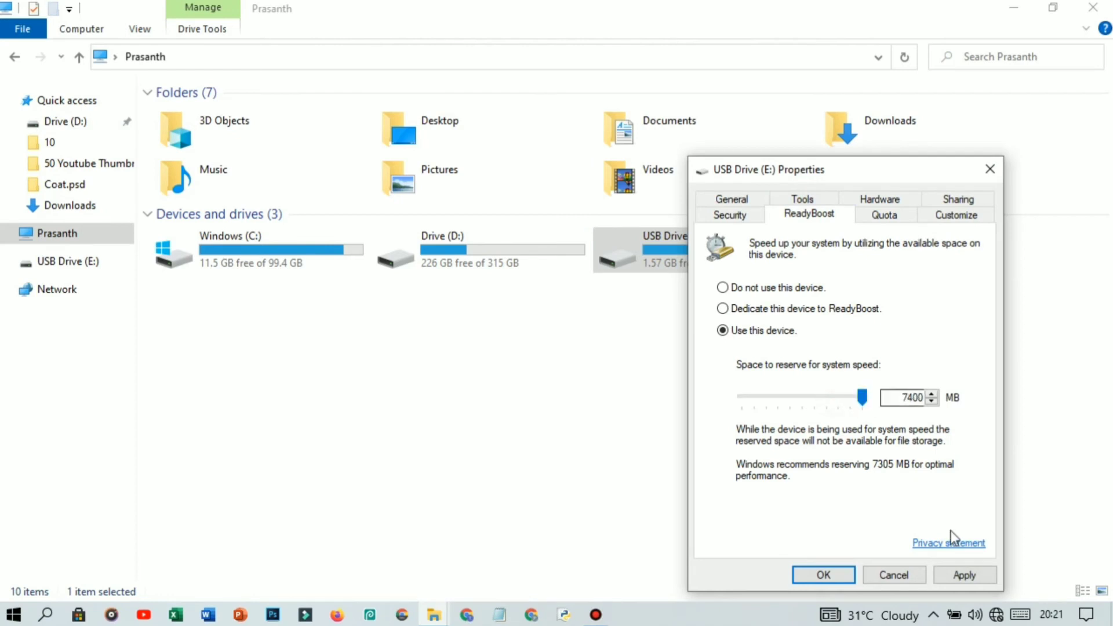
{"action": "left_click", "coordinate": [963, 573]}
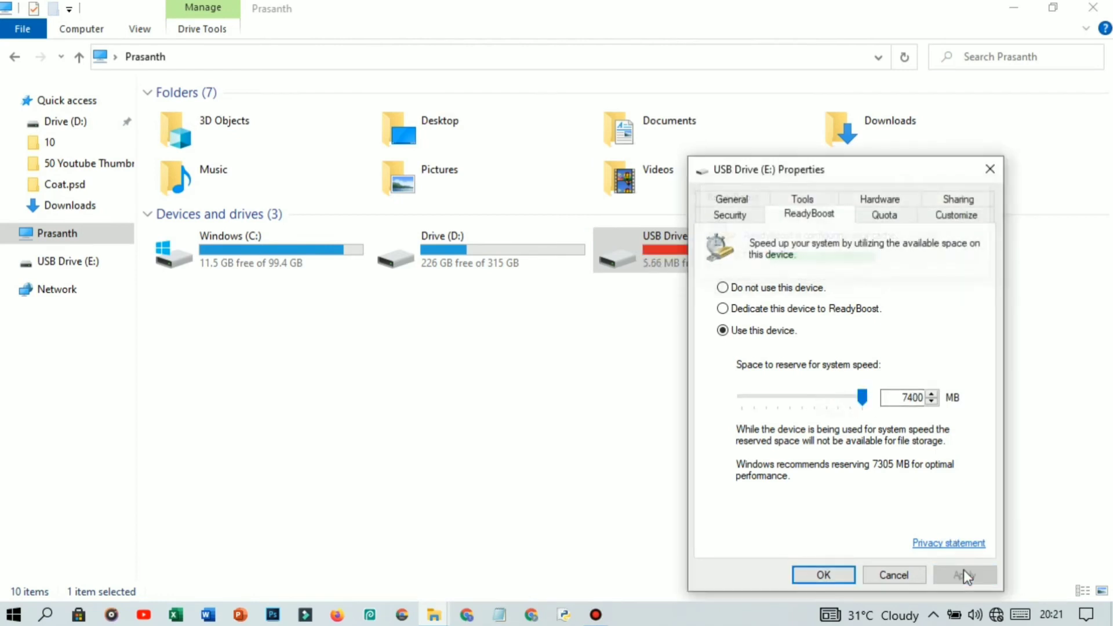
{"action": "left_click", "coordinate": [823, 574]}
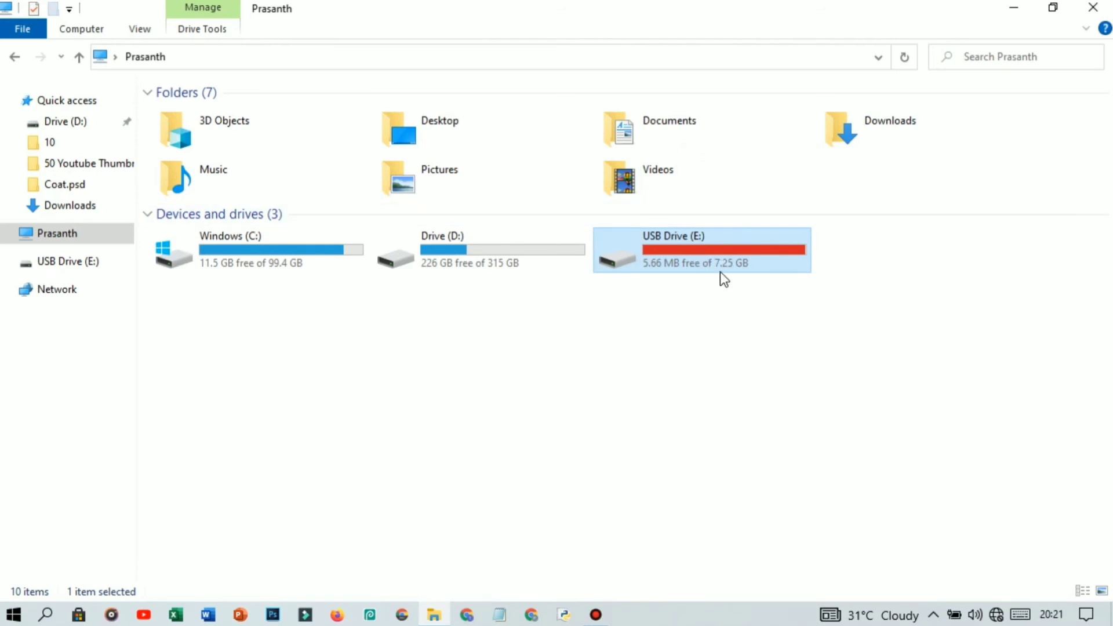
{"action": "left_click", "coordinate": [715, 405]}
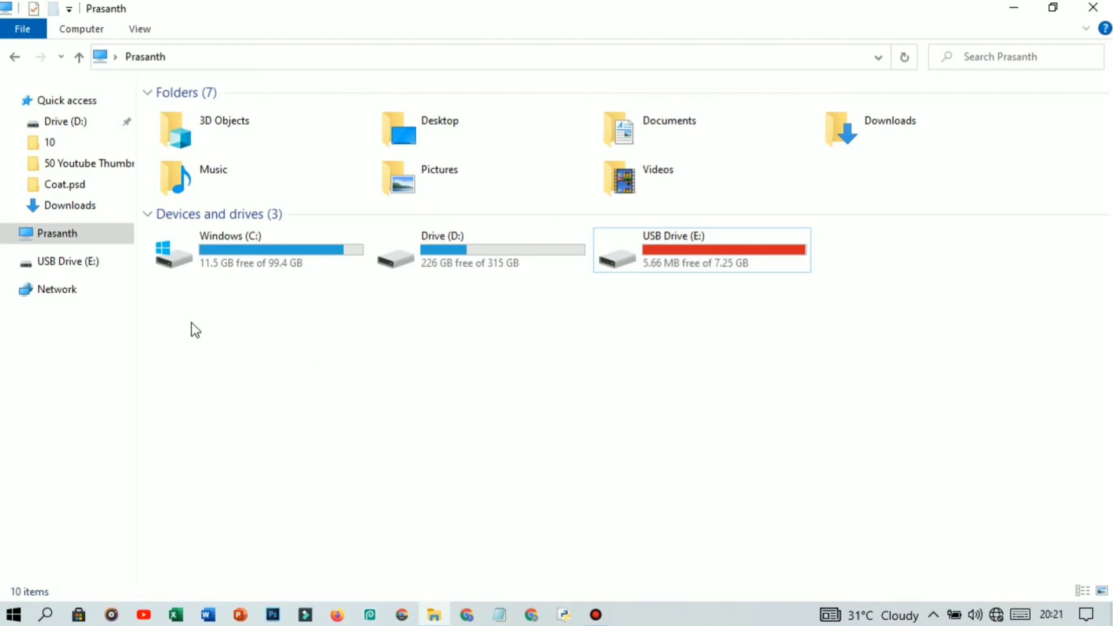
Turn off ReadyBoost on USB Drive (E:) by choosing "Do not use this device", and apply the change.
{"action": "left_click", "coordinate": [666, 260]}
{"action": "right_click", "coordinate": [667, 261]}
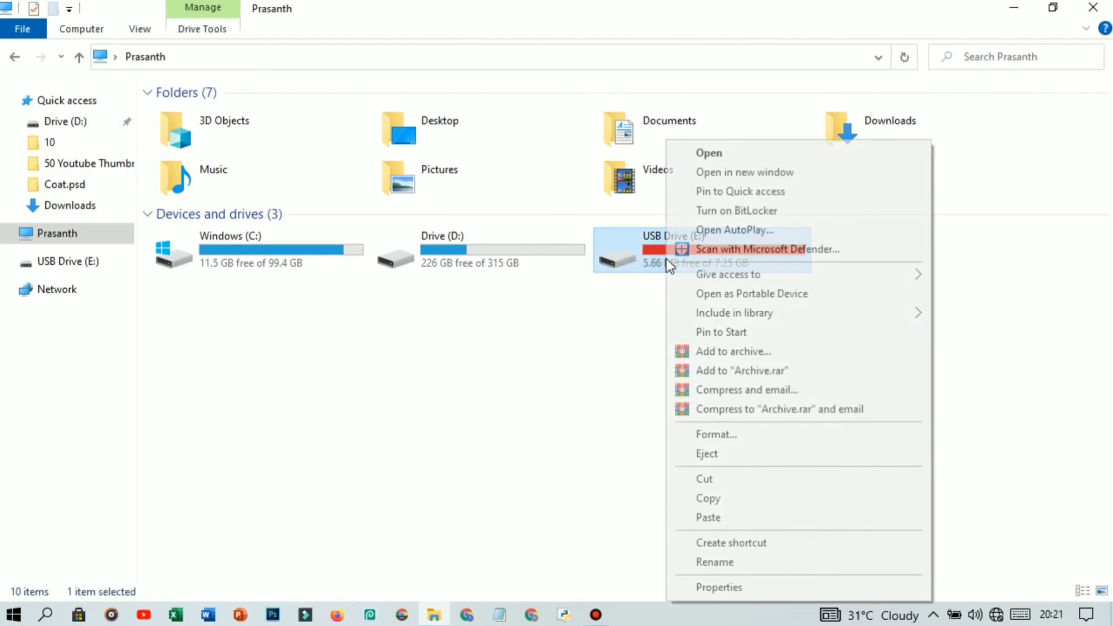
{"action": "left_click", "coordinate": [732, 587]}
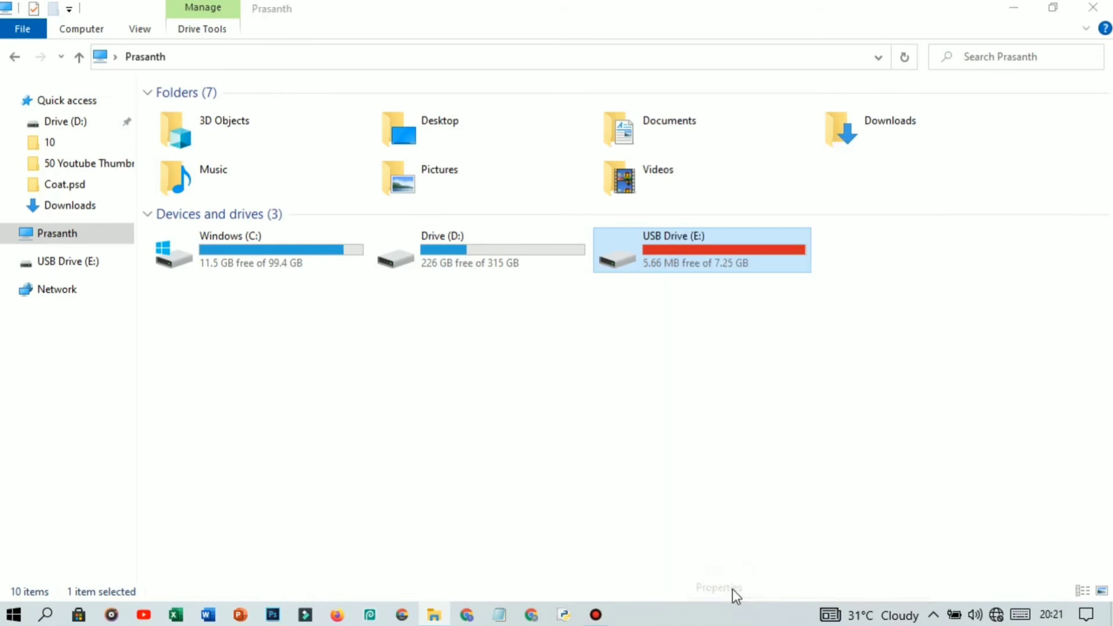
{"action": "left_click", "coordinate": [792, 199]}
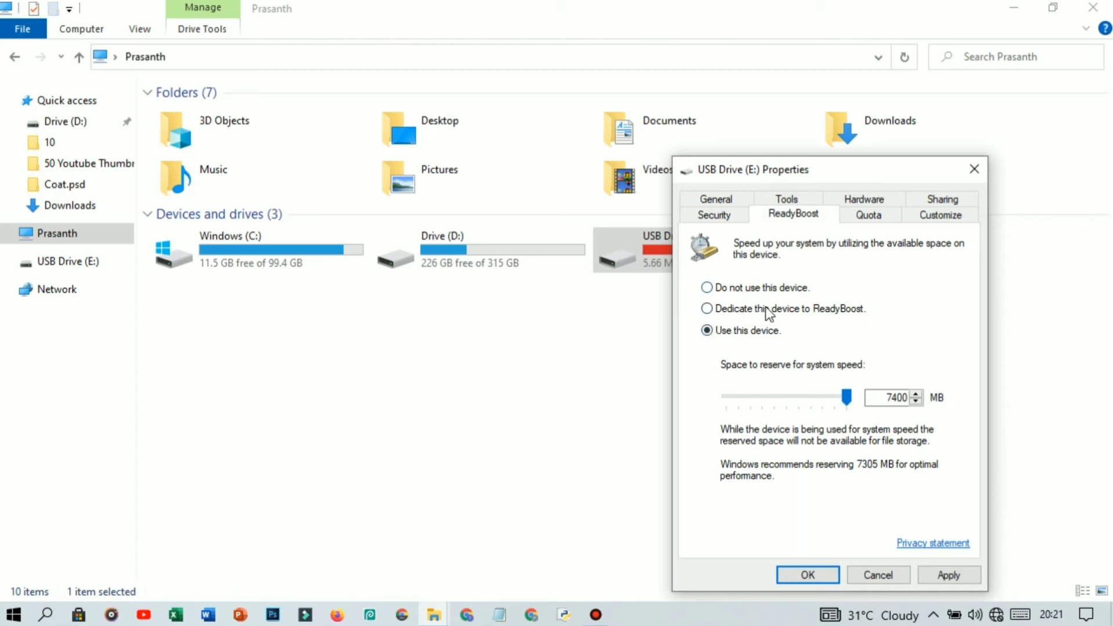
{"action": "left_click", "coordinate": [708, 287]}
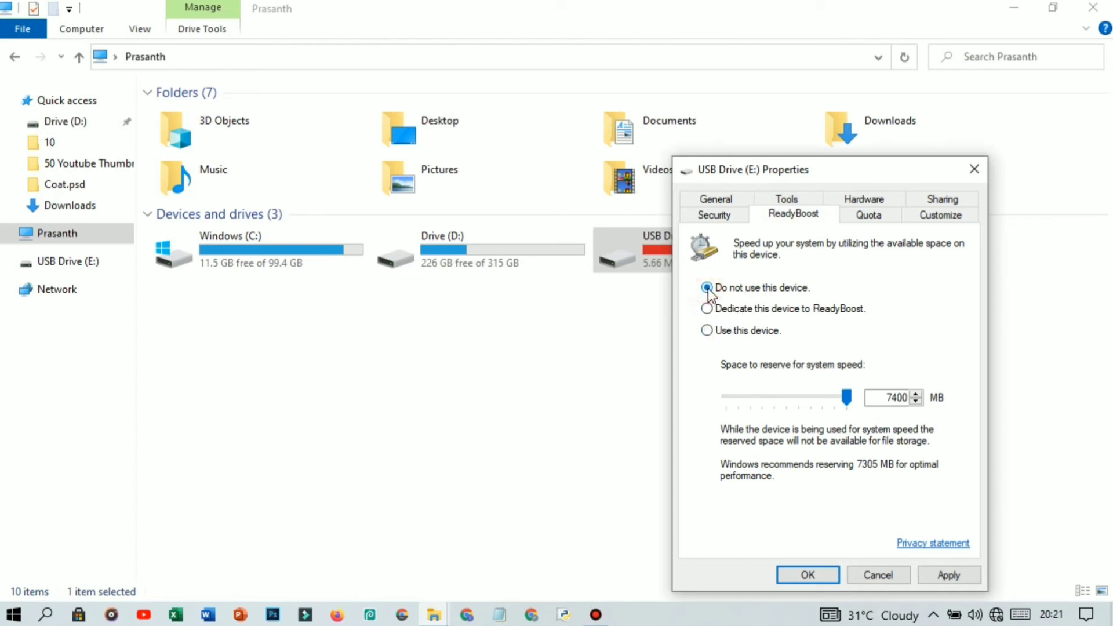
{"action": "left_click", "coordinate": [971, 575]}
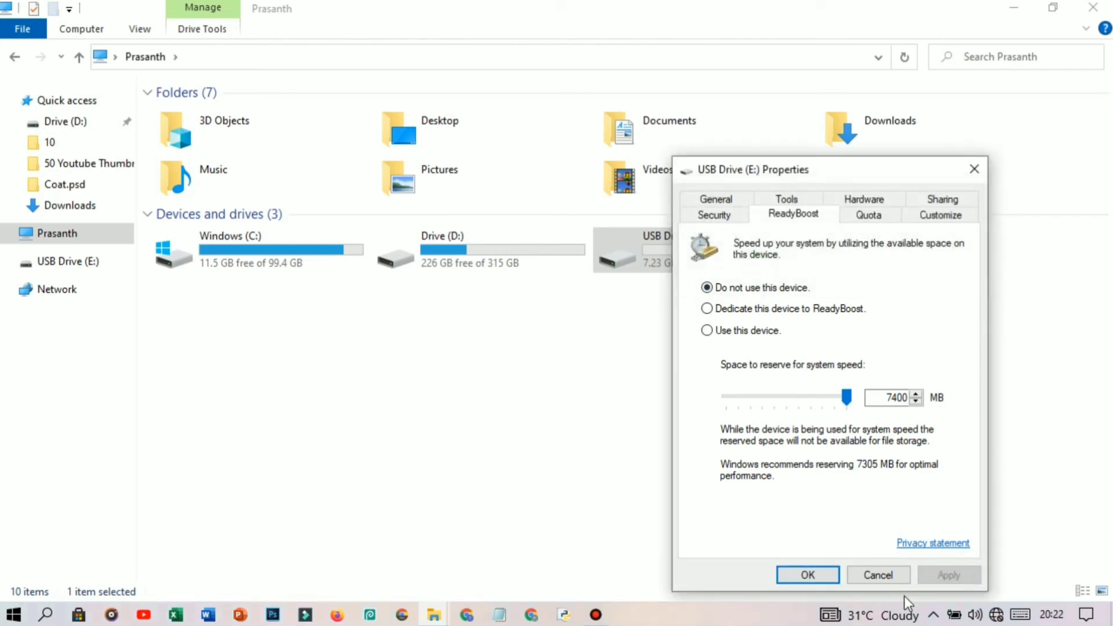
{"action": "left_click", "coordinate": [814, 575]}
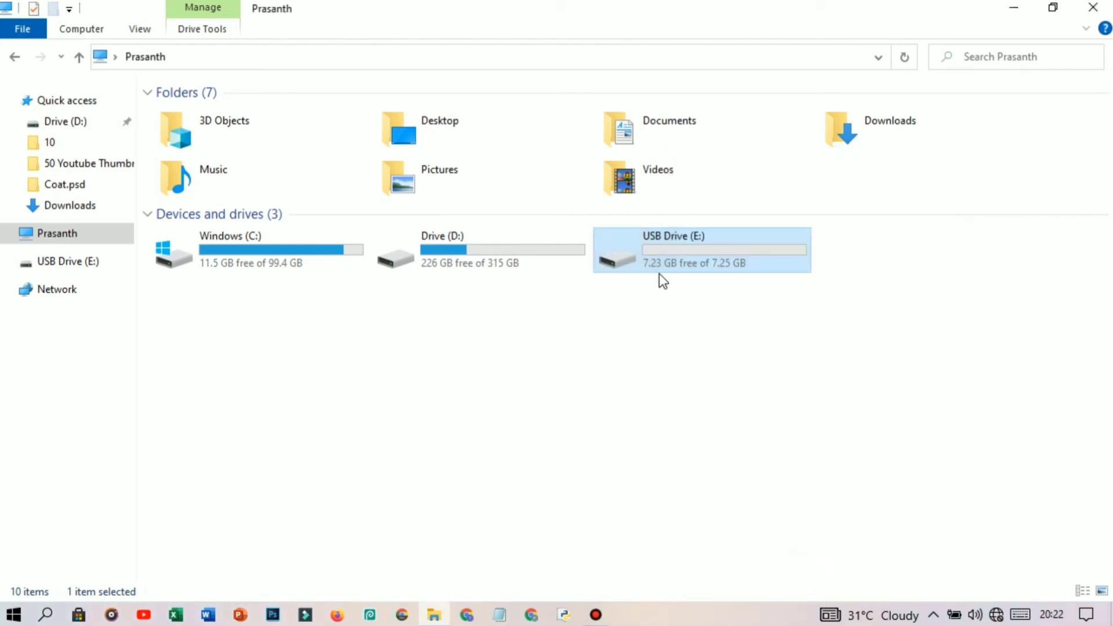
{"action": "left_click", "coordinate": [725, 375]}
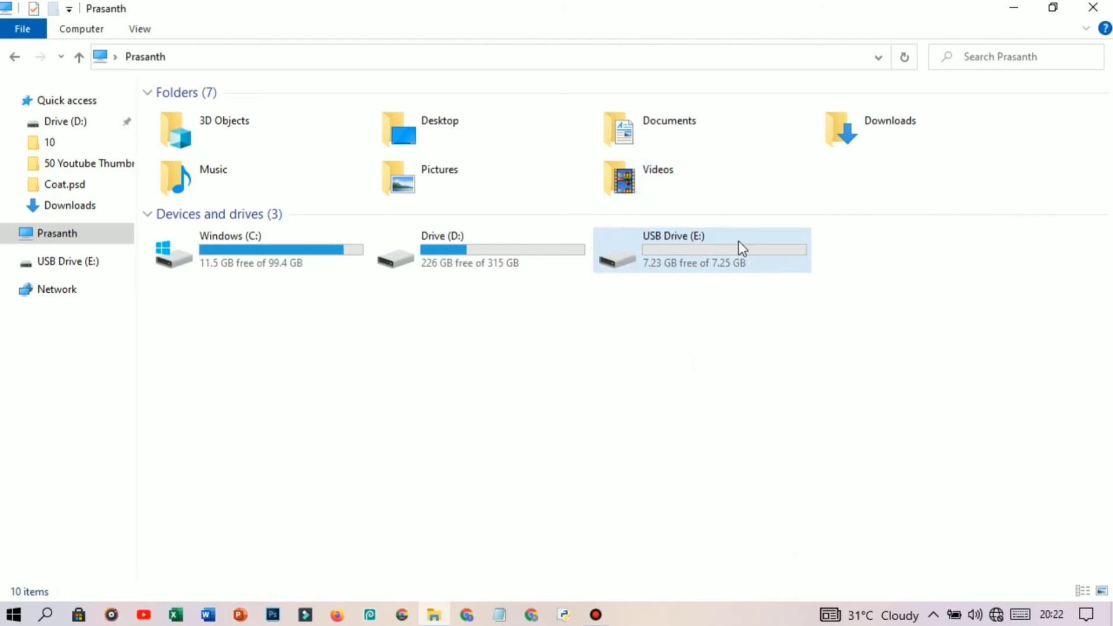
Set ReadyBoost to use USB Drive (E:) with the recommended 7305 MB reserved, and apply the change.
{"action": "right_click", "coordinate": [685, 264]}
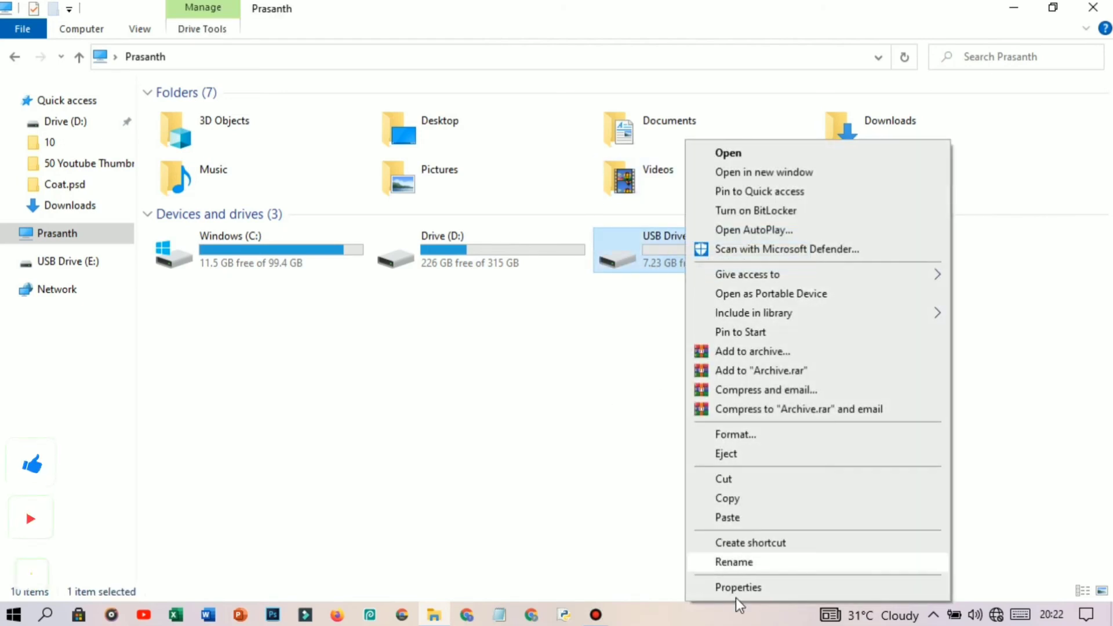
{"action": "left_click", "coordinate": [749, 590]}
{"action": "left_click", "coordinate": [803, 200]}
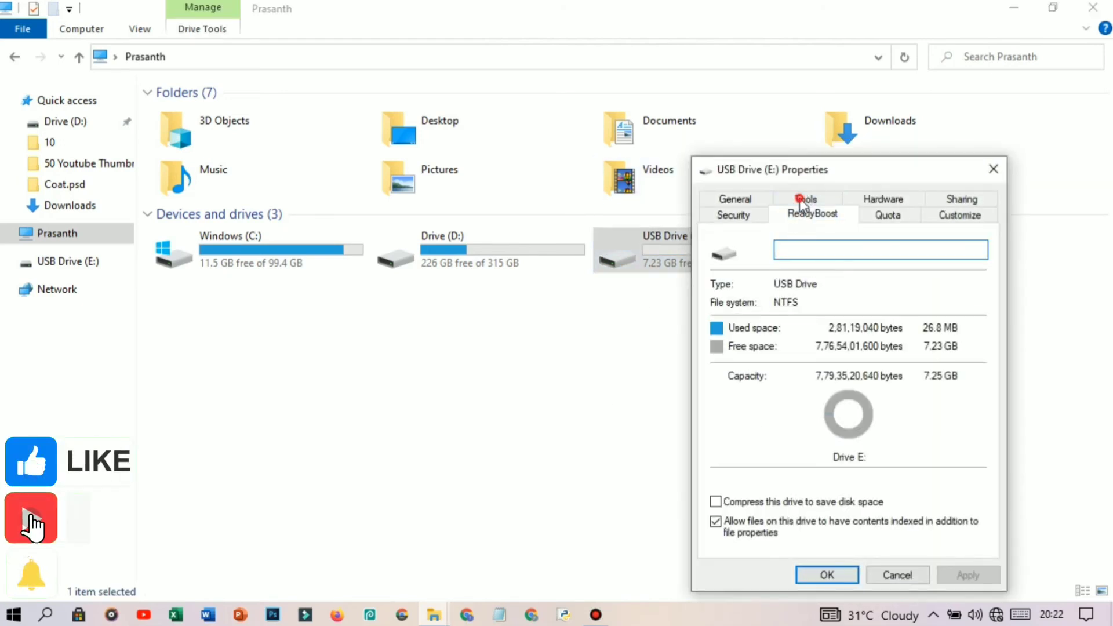
{"action": "left_click", "coordinate": [728, 331]}
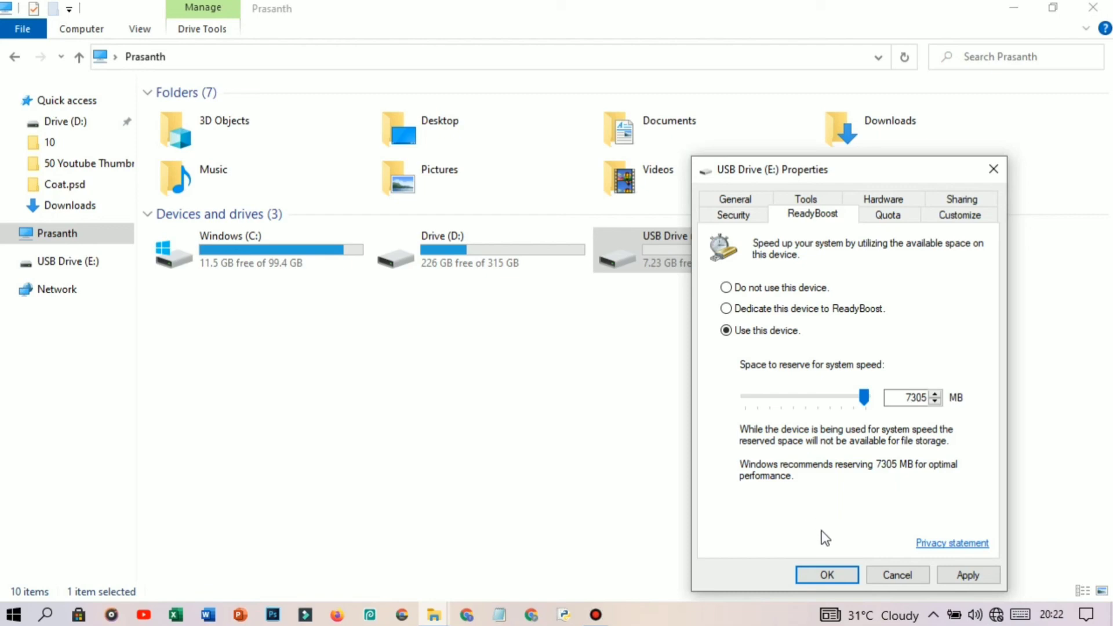
{"action": "left_click", "coordinate": [968, 574]}
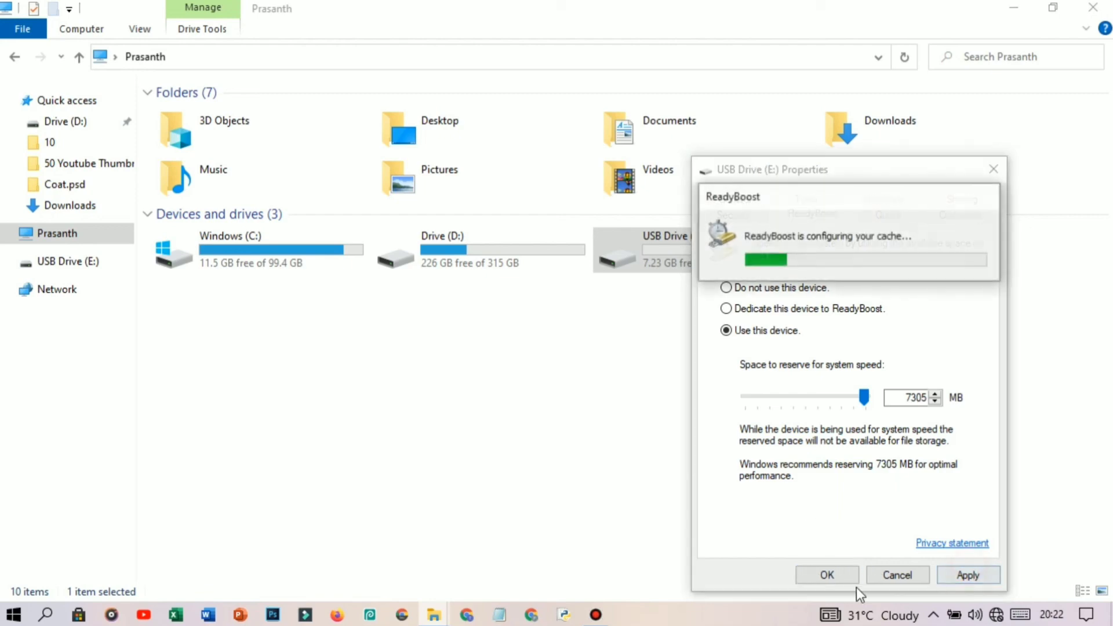
{"action": "left_click", "coordinate": [837, 572]}
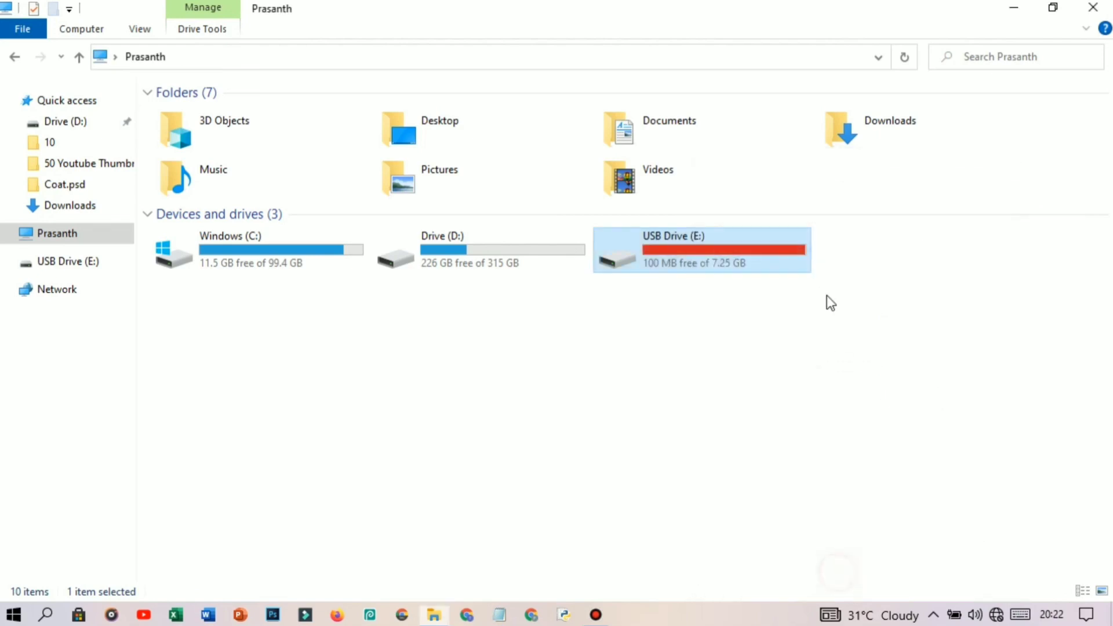
Switch the ReadyBoost setting of USB Drive (E:) back to "Do not use this device", apply it and close the properties.
{"action": "right_click", "coordinate": [731, 247]}
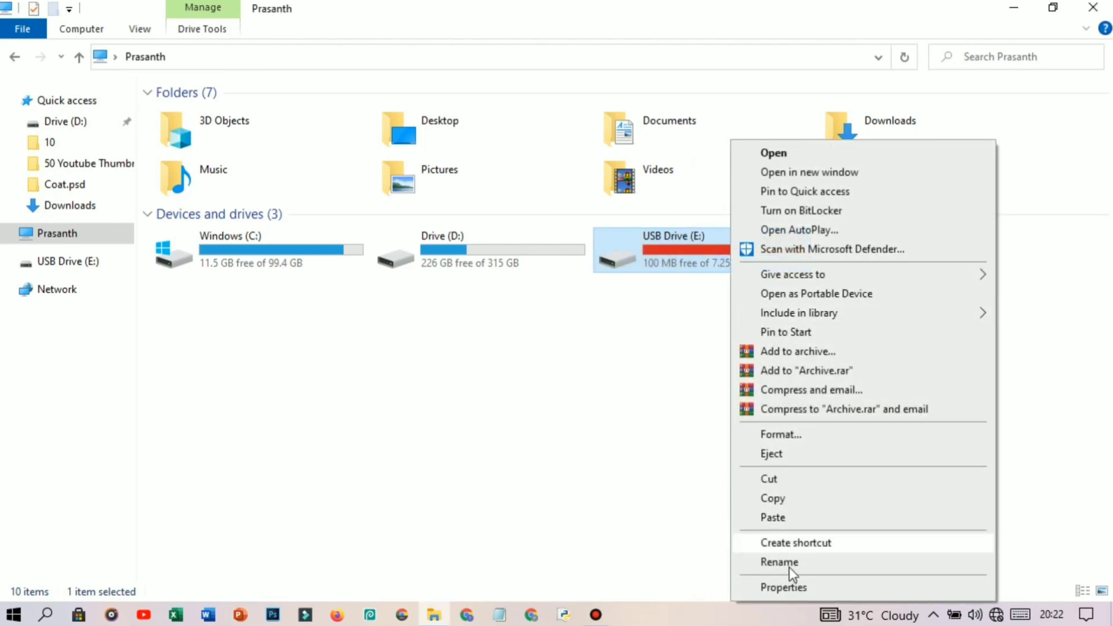
{"action": "left_click", "coordinate": [790, 584]}
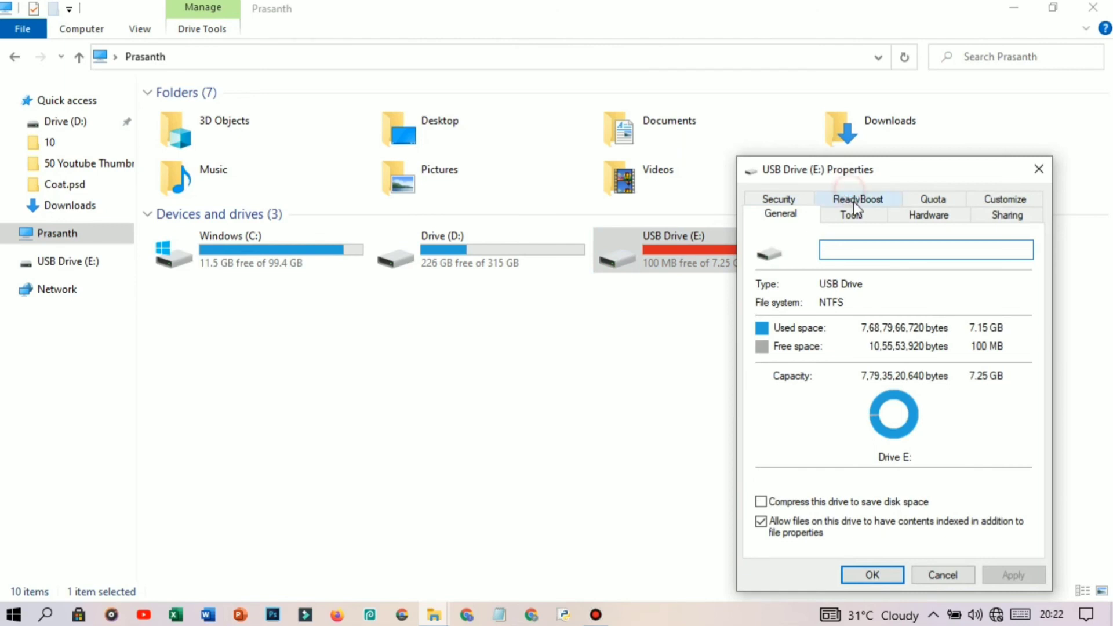
{"action": "left_click", "coordinate": [853, 201]}
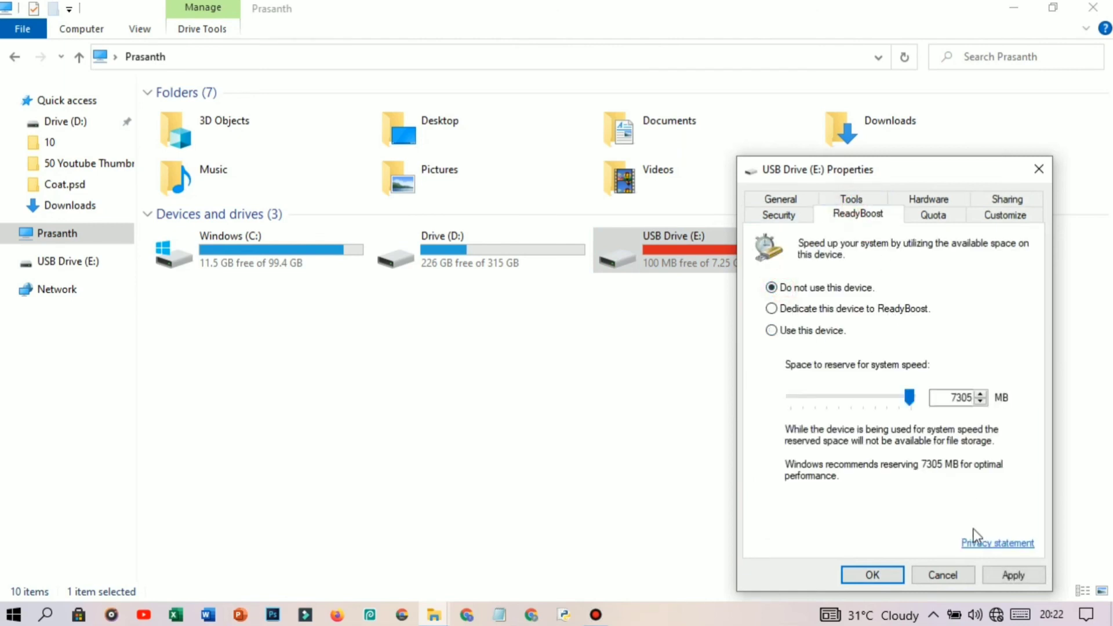
{"action": "left_click", "coordinate": [1004, 576]}
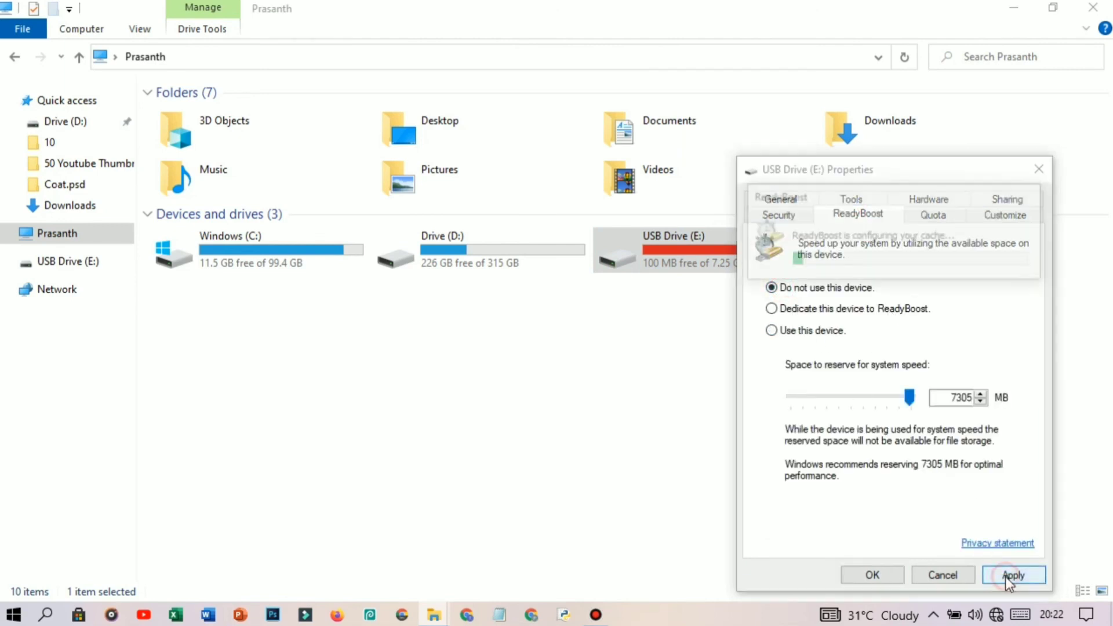
{"action": "left_click", "coordinate": [902, 573]}
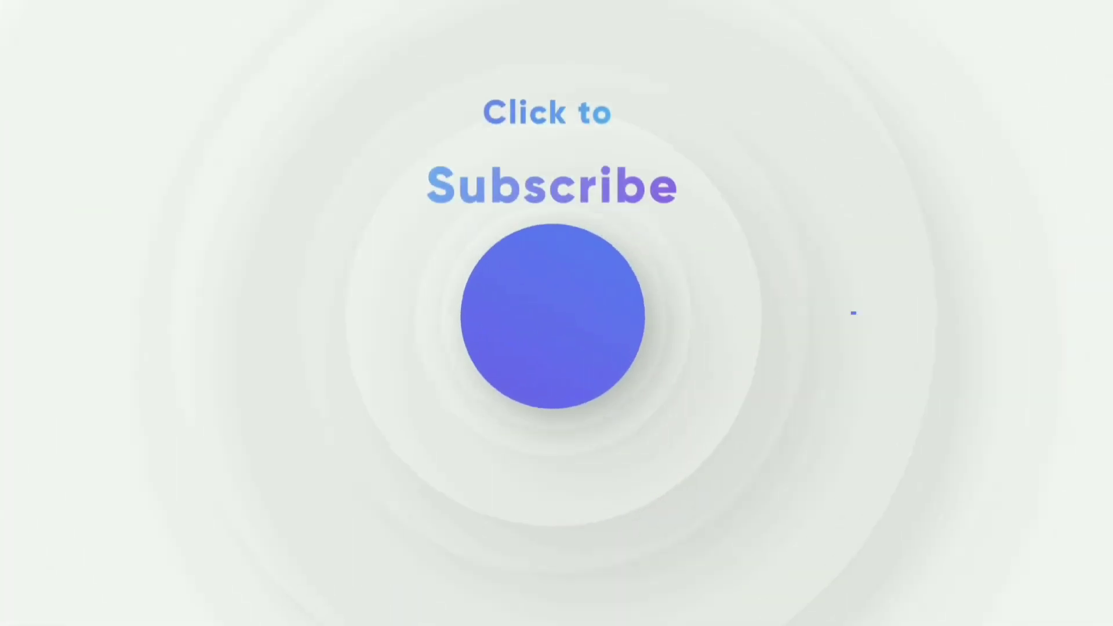